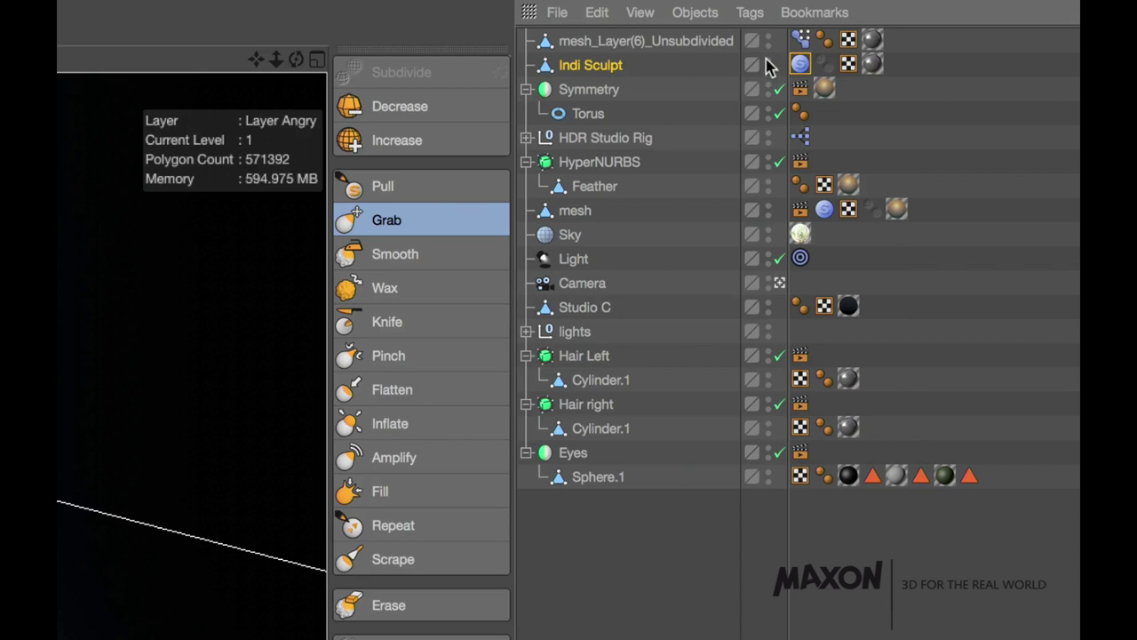
- Switch the Pose Morph tag of mesh_Layer(6)_Unsubdivided to Animate mode and vary its Strength to preview the angry expression
{"action": "left_click", "coordinate": [630, 45]}
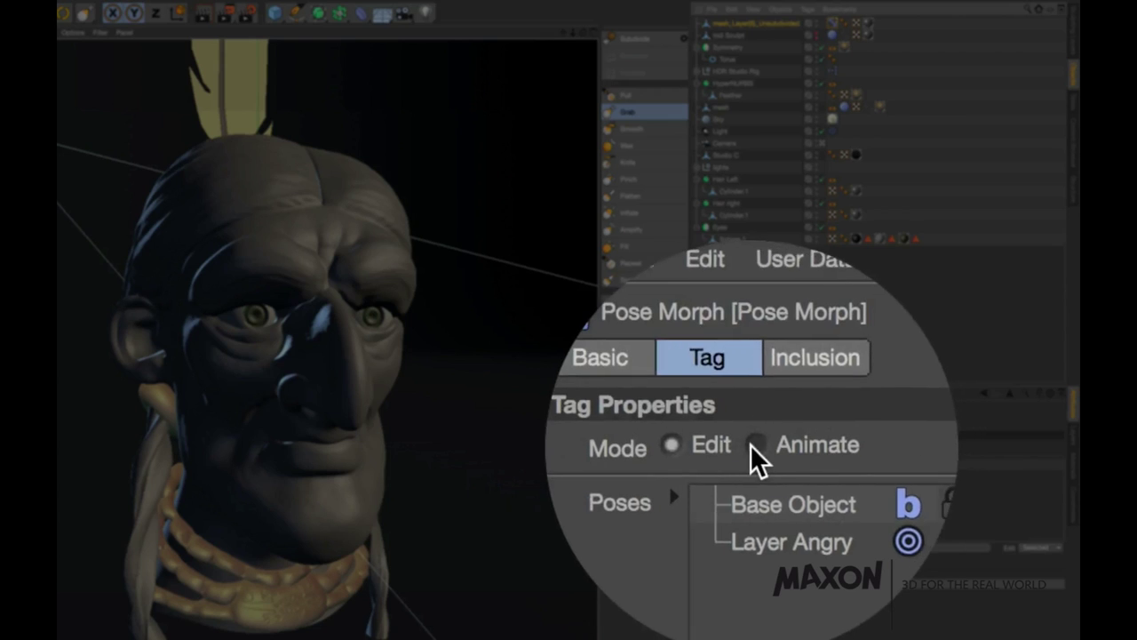
{"action": "left_click", "coordinate": [752, 445]}
{"action": "left_click_drag", "start_coordinate": [1061, 464], "coordinate": [952, 464]}
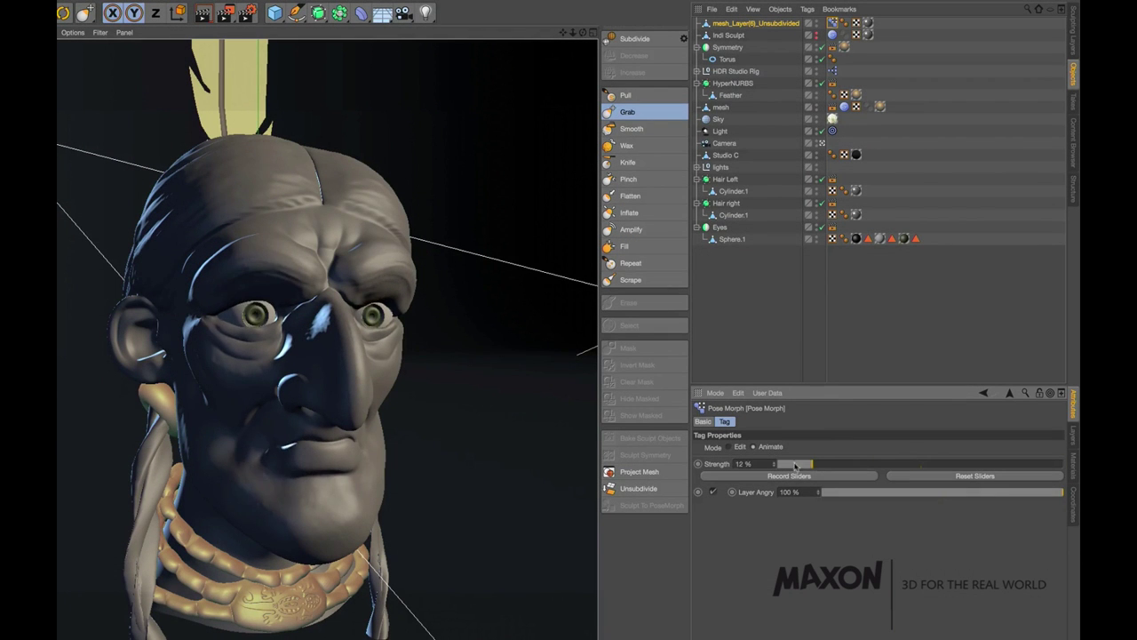
{"action": "left_click_drag", "start_coordinate": [867, 468], "coordinate": [1059, 471]}
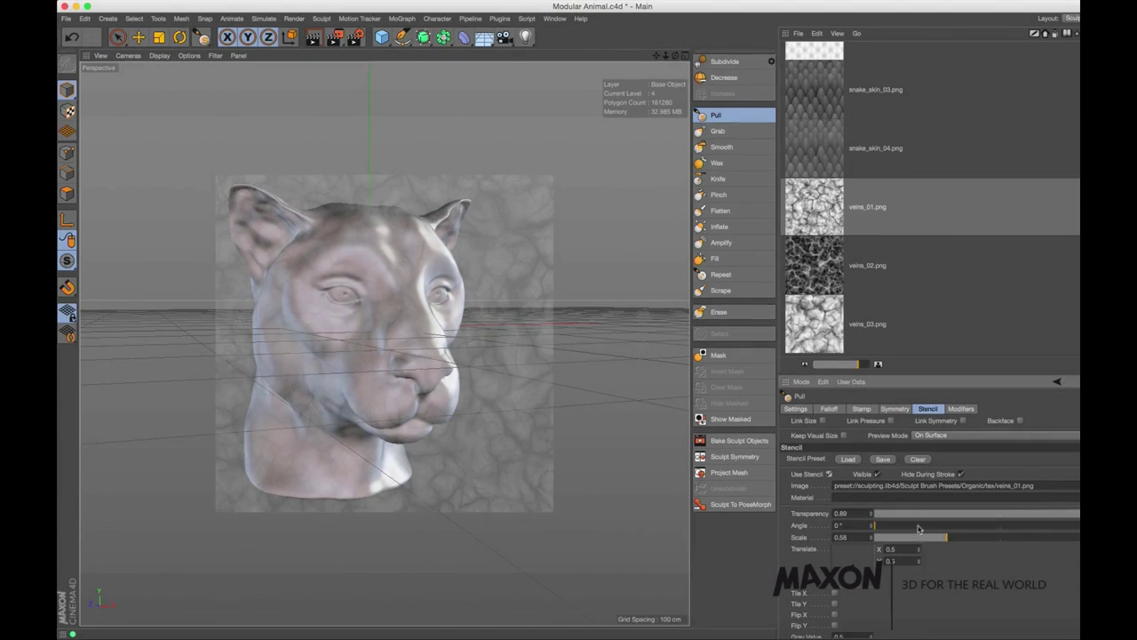
- Adjust the scale and transparency of the veins_01.png stencil on the Pull brush and enable Tile X and Tile Y
{"action": "mouse_move", "coordinate": [925, 537]}
{"action": "left_mouse_down"}
{"action": "mouse_move", "coordinate": [949, 538]}
{"action": "mouse_move", "coordinate": [938, 538]}
{"action": "left_mouse_up"}
{"action": "left_click_drag", "start_coordinate": [1077, 514], "coordinate": [1062, 514]}
{"action": "mouse_move", "coordinate": [944, 538]}
{"action": "left_mouse_down"}
{"action": "mouse_move", "coordinate": [915, 538]}
{"action": "mouse_move", "coordinate": [954, 538]}
{"action": "mouse_move", "coordinate": [914, 539]}
{"action": "mouse_move", "coordinate": [1004, 533]}
{"action": "mouse_move", "coordinate": [929, 529]}
{"action": "left_mouse_up"}
{"action": "left_click", "coordinate": [835, 593]}
{"action": "left_click", "coordinate": [835, 605]}
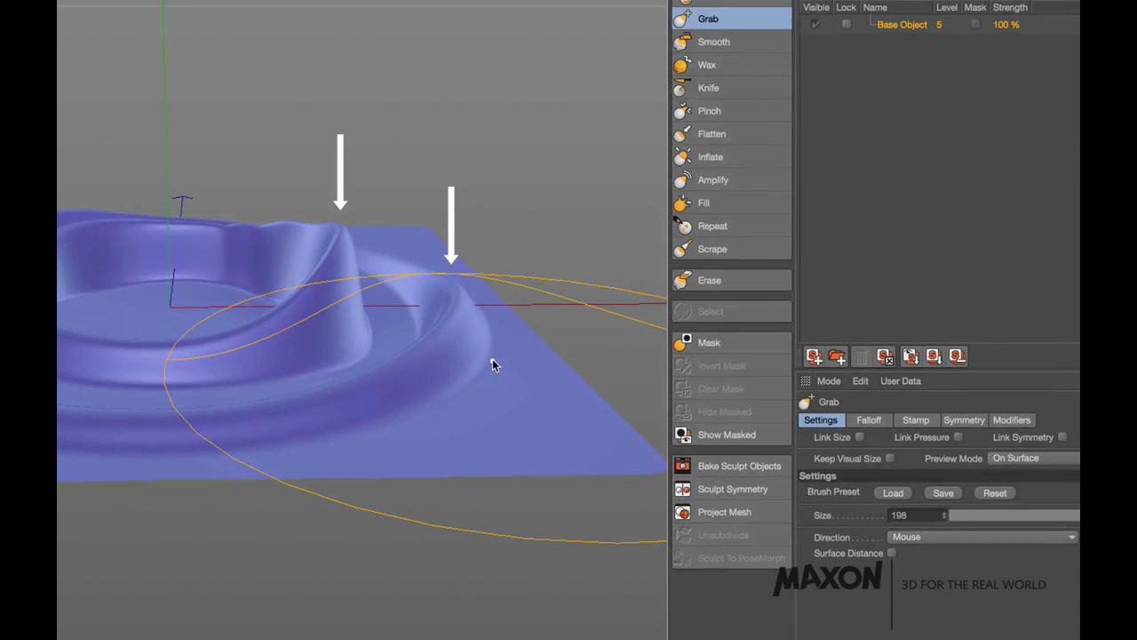
- Enable Surface Distance for the Grab brush and use it to deform the outer ridge of the plane
{"action": "mouse_move", "coordinate": [497, 313]}
{"action": "left_mouse_down"}
{"action": "mouse_move", "coordinate": [490, 251]}
{"action": "mouse_move", "coordinate": [490, 350]}
{"action": "mouse_move", "coordinate": [475, 161]}
{"action": "mouse_move", "coordinate": [473, 366]}
{"action": "mouse_move", "coordinate": [475, 163]}
{"action": "mouse_move", "coordinate": [473, 321]}
{"action": "left_mouse_up"}
{"action": "key", "text": "super+z"}
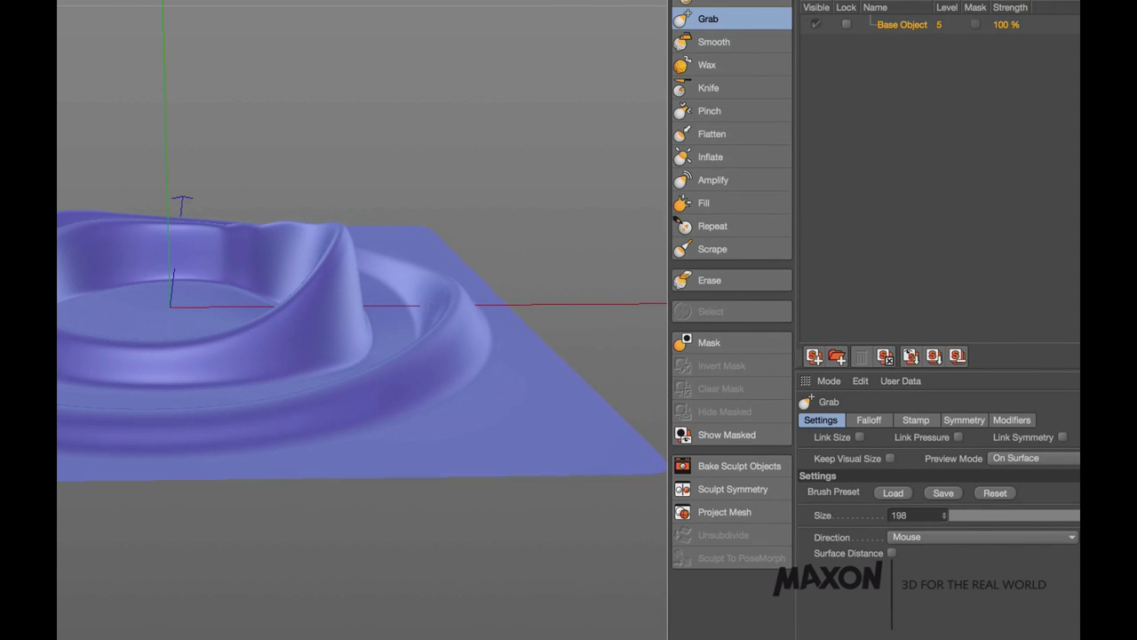
{"action": "left_click", "coordinate": [892, 553]}
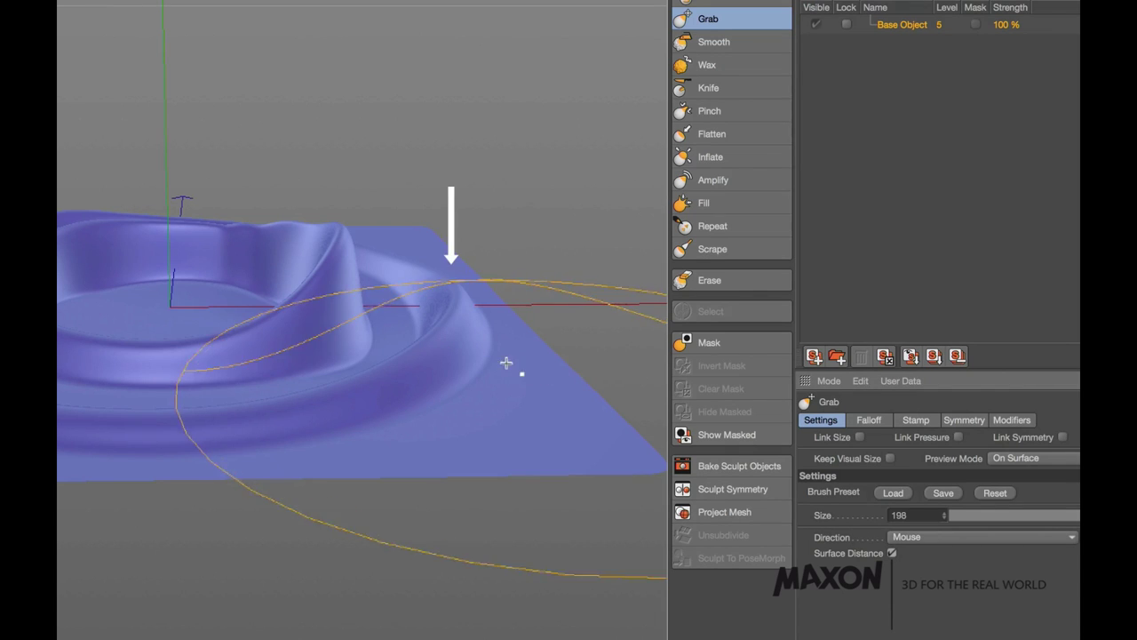
{"action": "mouse_move", "coordinate": [492, 358]}
{"action": "left_mouse_down"}
{"action": "mouse_move", "coordinate": [480, 254]}
{"action": "mouse_move", "coordinate": [480, 378]}
{"action": "mouse_move", "coordinate": [481, 225]}
{"action": "mouse_move", "coordinate": [477, 341]}
{"action": "left_mouse_up"}
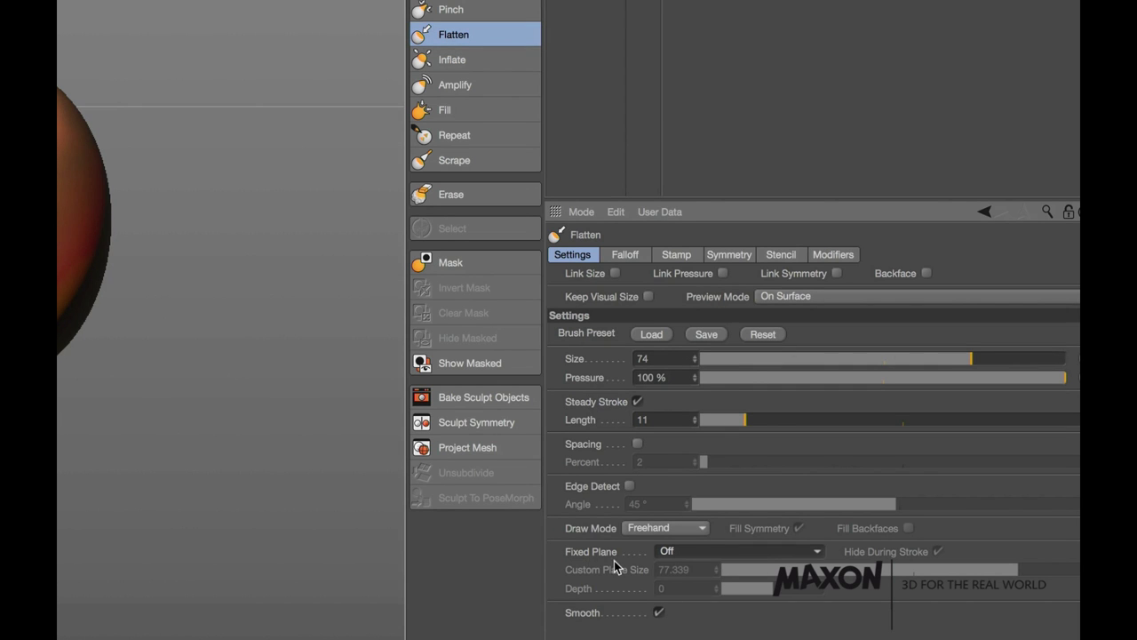
- Set the Flatten brush's Fixed Plane to Custom, adjust the plane on the ball and enable X (YZ) symmetry
{"action": "left_click", "coordinate": [709, 625]}
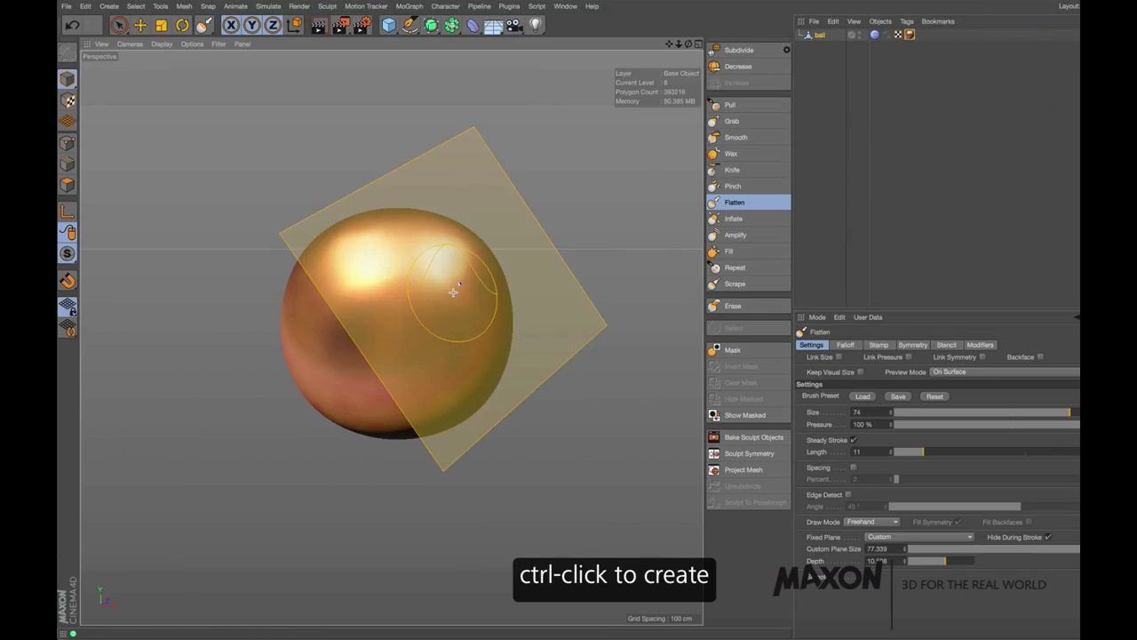
{"action": "middle_click_drag", "start_coordinate": [484, 304], "coordinate": [465, 329], "text": "ctrl"}
{"action": "left_click", "coordinate": [911, 345]}
{"action": "left_click", "coordinate": [831, 407]}
{"action": "left_click", "coordinate": [811, 345]}
{"action": "mouse_move", "coordinate": [464, 330]}
{"action": "left_mouse_down", "text": "alt"}
{"action": "mouse_move", "coordinate": [548, 360]}
{"action": "mouse_move", "coordinate": [467, 279]}
{"action": "mouse_move", "coordinate": [516, 322]}
{"action": "mouse_move", "coordinate": [406, 333]}
{"action": "mouse_move", "coordinate": [490, 268]}
{"action": "mouse_move", "coordinate": [480, 327]}
{"action": "mouse_move", "coordinate": [465, 314]}
{"action": "left_mouse_up", "text": "alt"}
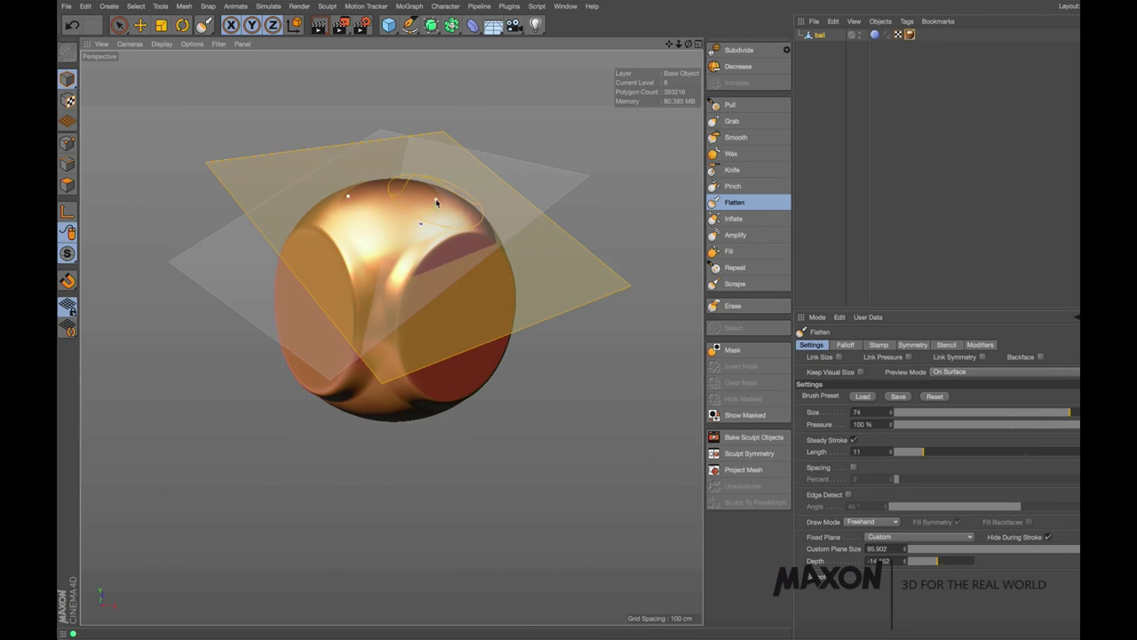
- Resize the custom plane on the ball's upper surface to about 28.5 and flatten the ball with it
{"action": "middle_click_drag", "start_coordinate": [436, 198], "coordinate": [427, 203], "text": "ctrl"}
{"action": "left_click_drag", "start_coordinate": [427, 205], "coordinate": [160, 212], "text": "ctrl"}
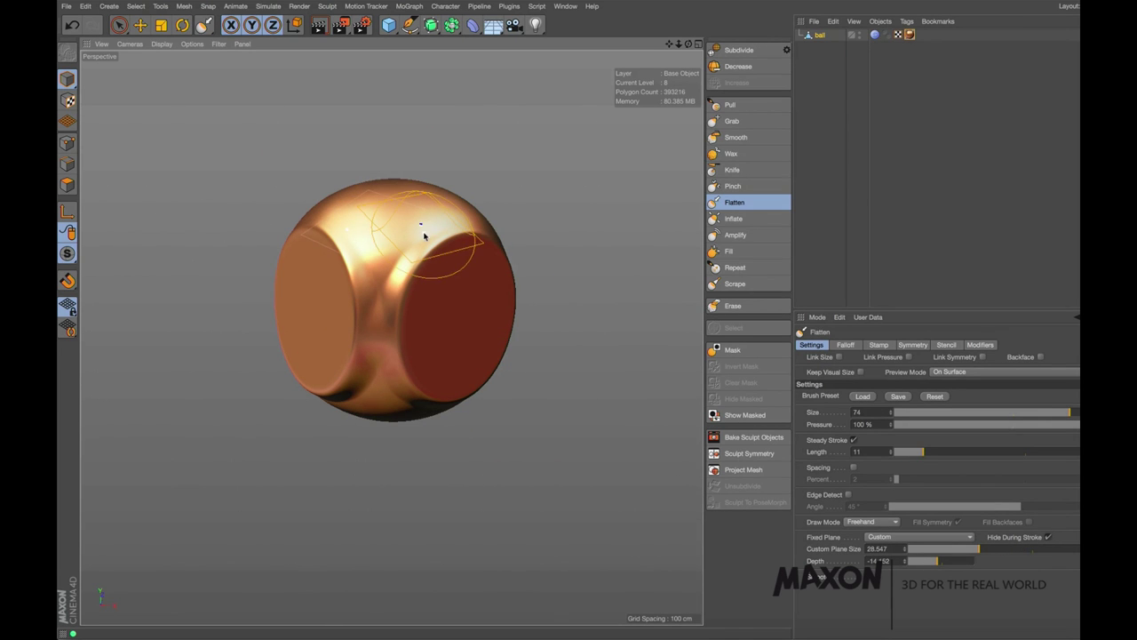
{"action": "mouse_move", "coordinate": [425, 193]}
{"action": "left_mouse_down"}
{"action": "mouse_move", "coordinate": [424, 208]}
{"action": "mouse_move", "coordinate": [429, 182]}
{"action": "mouse_move", "coordinate": [397, 443]}
{"action": "mouse_move", "coordinate": [527, 515]}
{"action": "mouse_move", "coordinate": [541, 507]}
{"action": "mouse_move", "coordinate": [462, 459]}
{"action": "mouse_move", "coordinate": [476, 459]}
{"action": "mouse_move", "coordinate": [206, 427]}
{"action": "mouse_move", "coordinate": [391, 453]}
{"action": "left_mouse_up"}
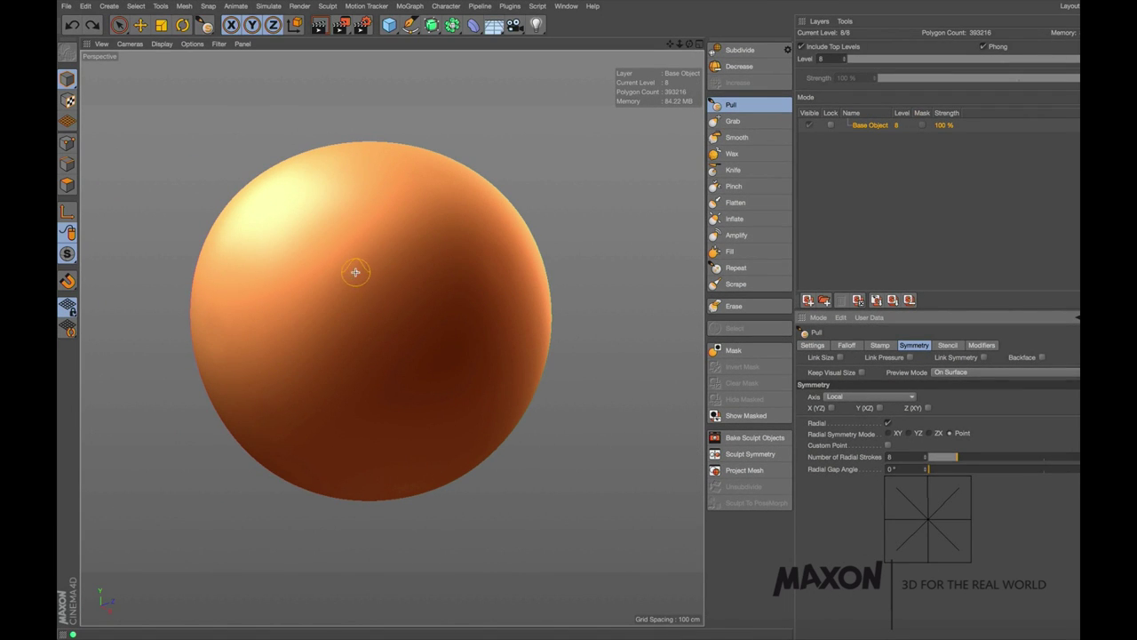
- Pull rings of strokes on the ball around custom-defined centres, using Point radial symmetry with Custom Point enabled and 8 radial strokes
{"action": "mouse_move", "coordinate": [356, 272]}
{"action": "left_mouse_down"}
{"action": "mouse_move", "coordinate": [426, 260]}
{"action": "mouse_move", "coordinate": [480, 286]}
{"action": "left_mouse_up"}
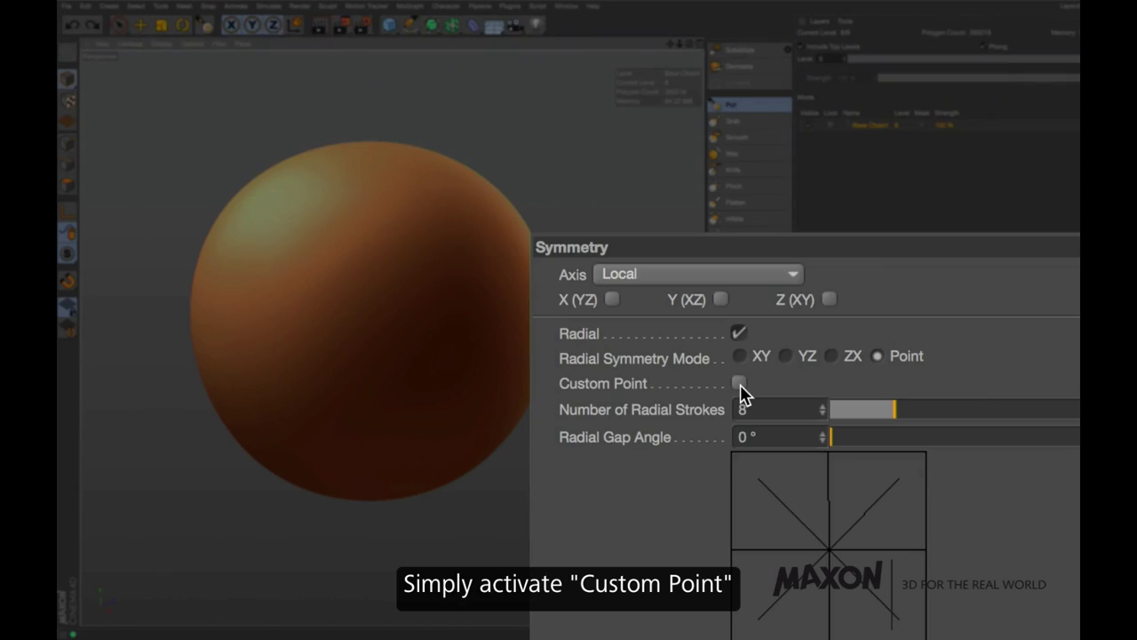
{"action": "left_click", "coordinate": [739, 385]}
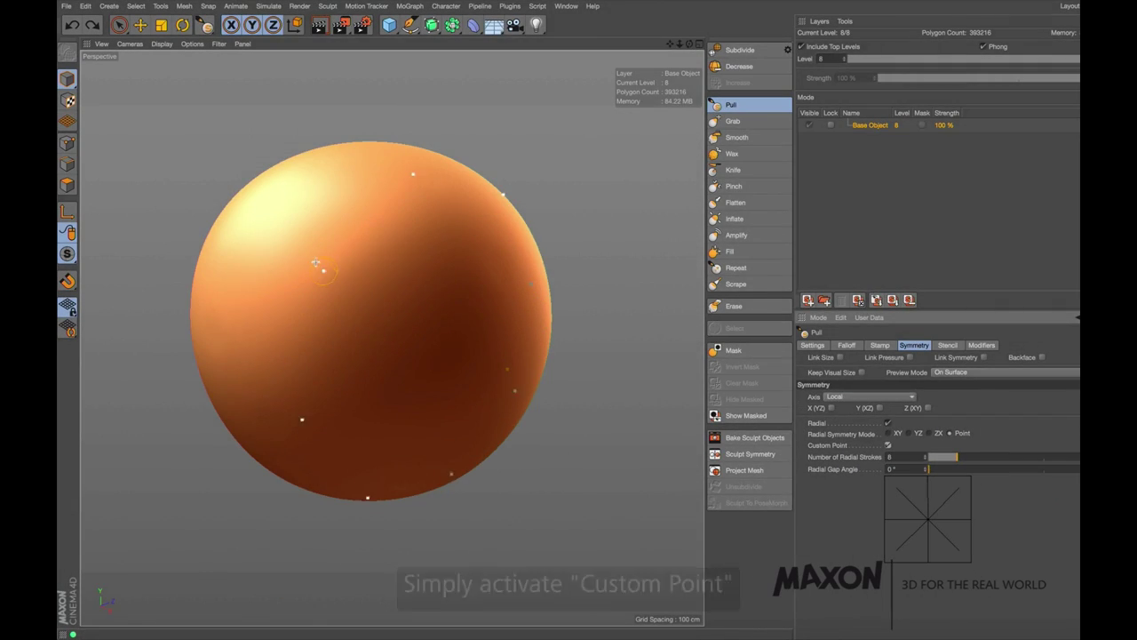
{"action": "left_click", "coordinate": [499, 364], "text": "ctrl"}
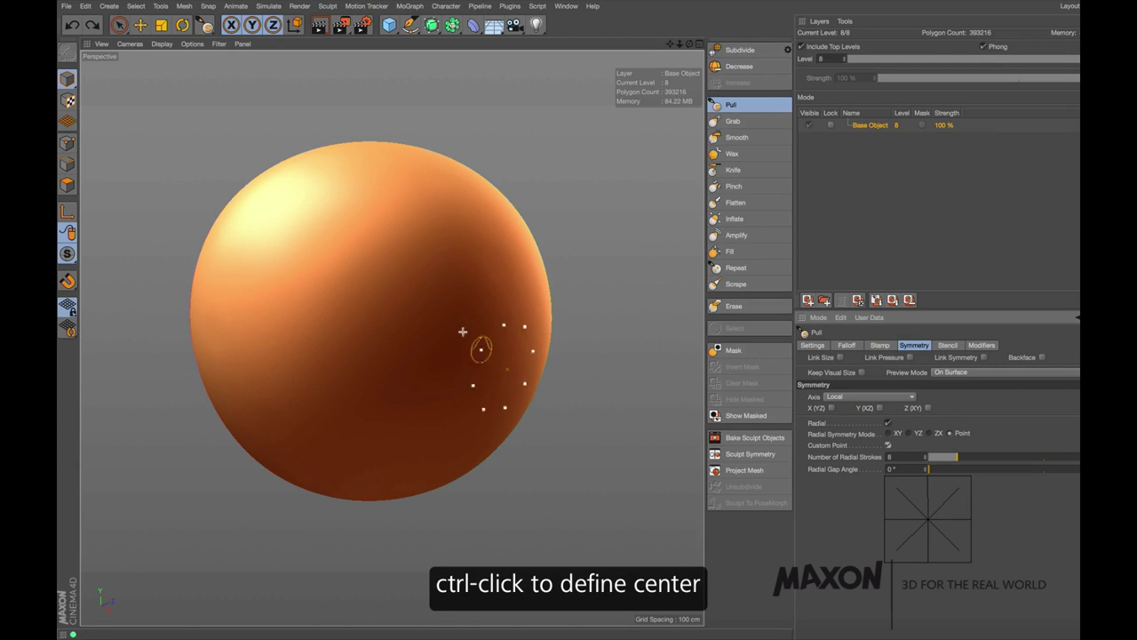
{"action": "left_click", "coordinate": [347, 256], "text": "ctrl"}
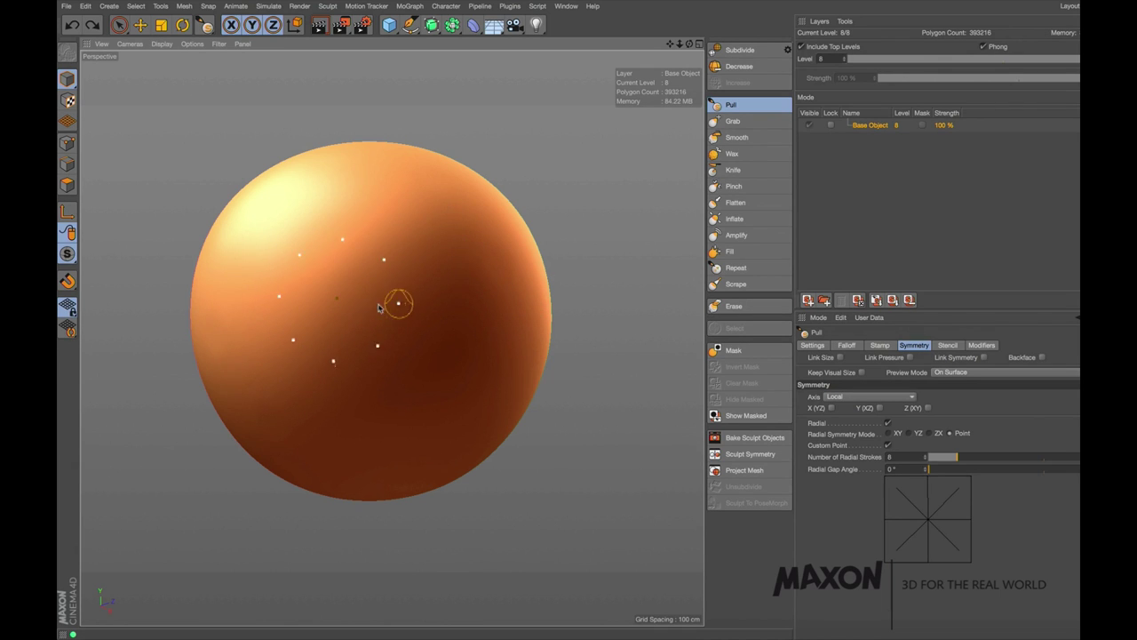
{"action": "left_click_drag", "start_coordinate": [499, 305], "coordinate": [459, 385]}
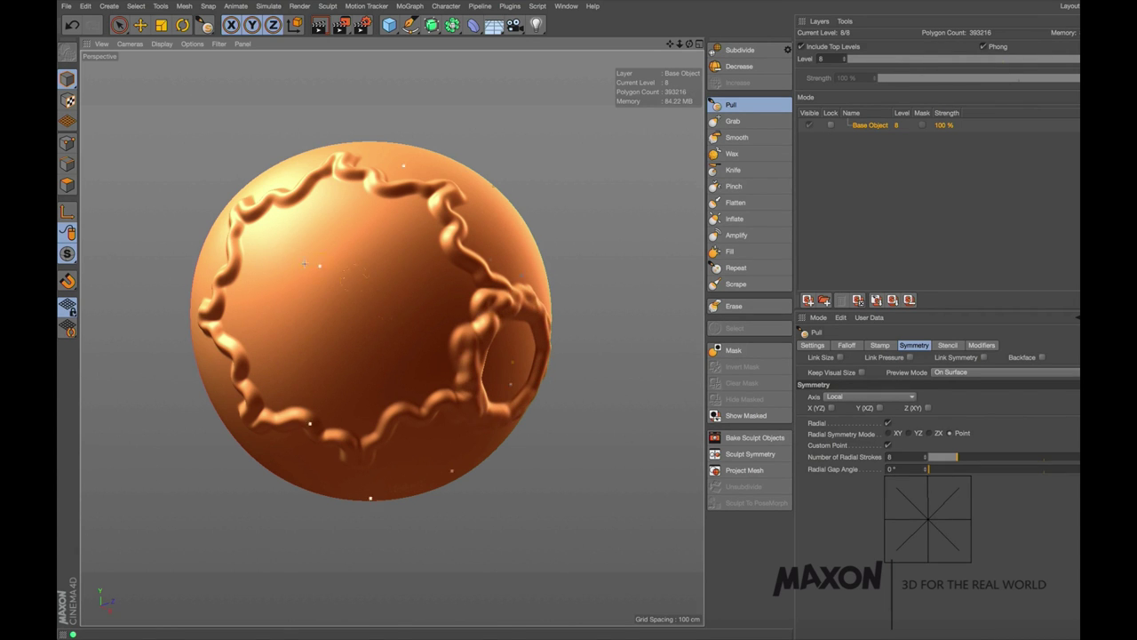
{"action": "left_click_drag", "start_coordinate": [252, 225], "coordinate": [224, 292]}
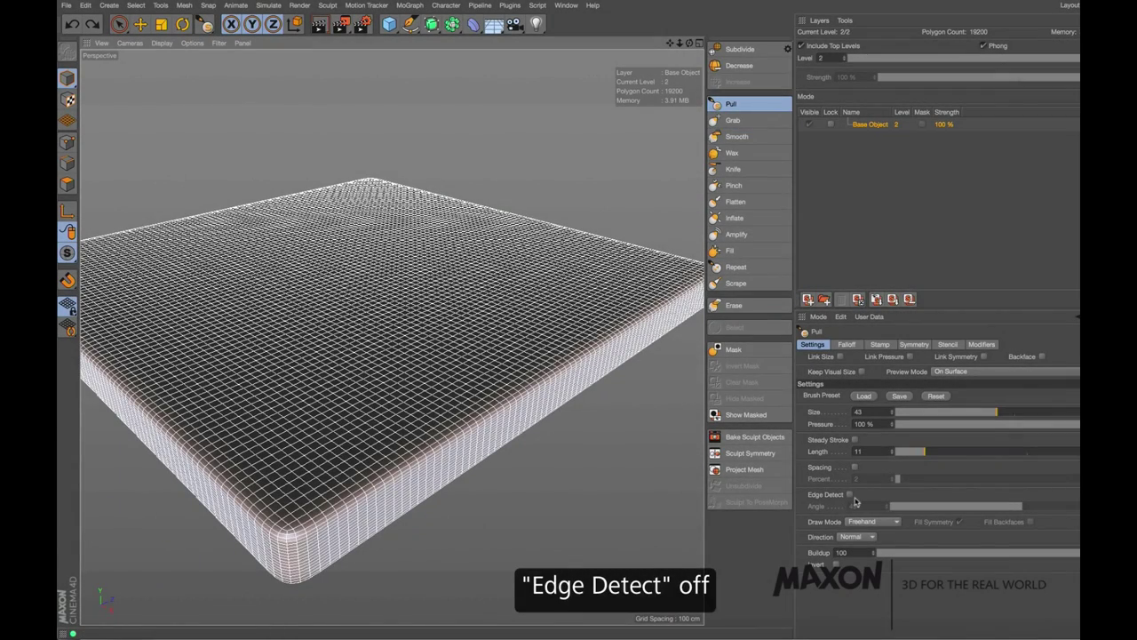
- Try pulling bumps across the slab's surface and front edge with Edge Detect off
{"action": "mouse_move", "coordinate": [338, 293]}
{"action": "left_mouse_down"}
{"action": "mouse_move", "coordinate": [466, 427]}
{"action": "mouse_move", "coordinate": [373, 320]}
{"action": "left_mouse_up"}
{"action": "left_click_drag", "start_coordinate": [508, 300], "coordinate": [586, 359]}
{"action": "left_click_drag", "start_coordinate": [606, 321], "coordinate": [582, 345]}
{"action": "mouse_move", "coordinate": [333, 506]}
{"action": "left_mouse_down"}
{"action": "mouse_move", "coordinate": [378, 488]}
{"action": "mouse_move", "coordinate": [449, 413]}
{"action": "mouse_move", "coordinate": [658, 267]}
{"action": "mouse_move", "coordinate": [646, 293]}
{"action": "mouse_move", "coordinate": [370, 456]}
{"action": "left_mouse_up"}
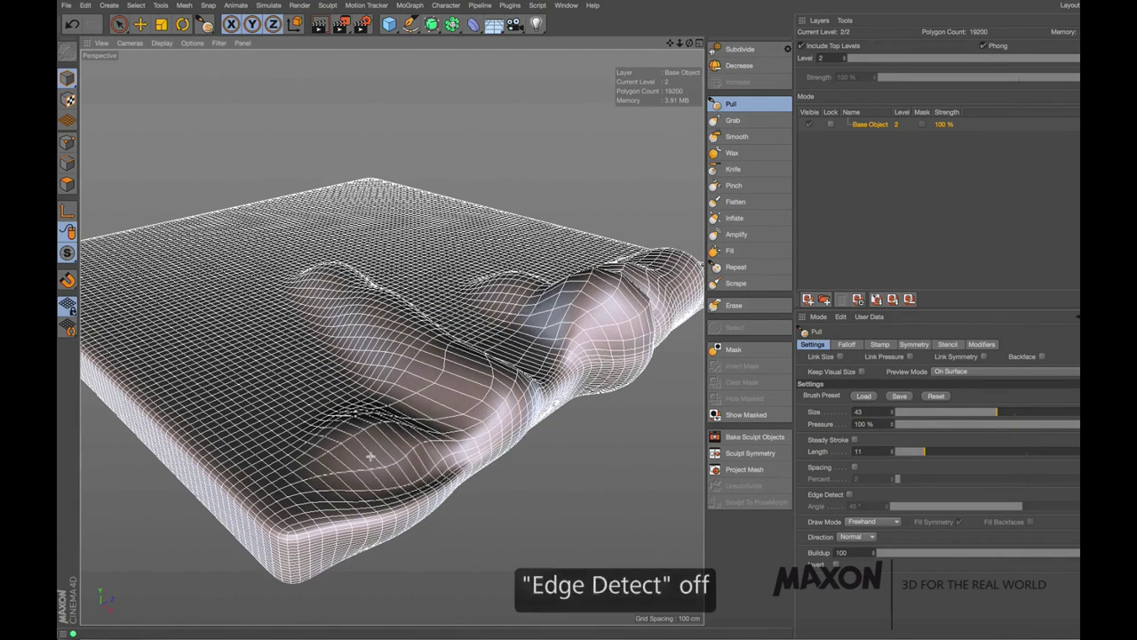
{"action": "left_click", "coordinate": [72, 29]}
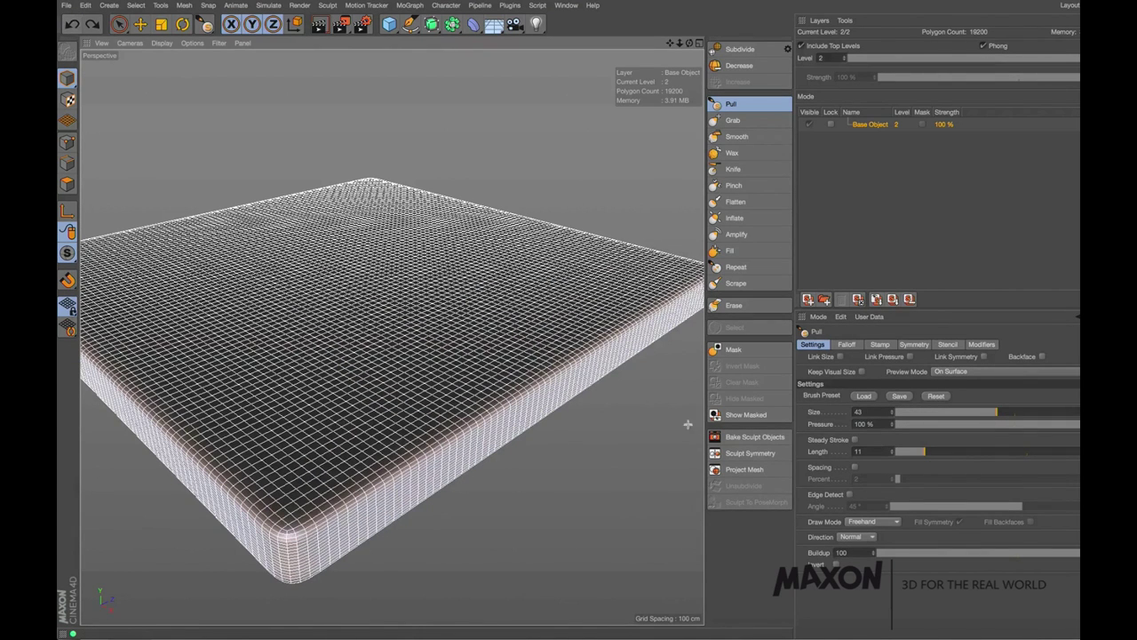
- Enable Edge Detect at 45° for the Pull brush and test freehand strokes along the slab's edge
{"action": "left_click", "coordinate": [849, 494]}
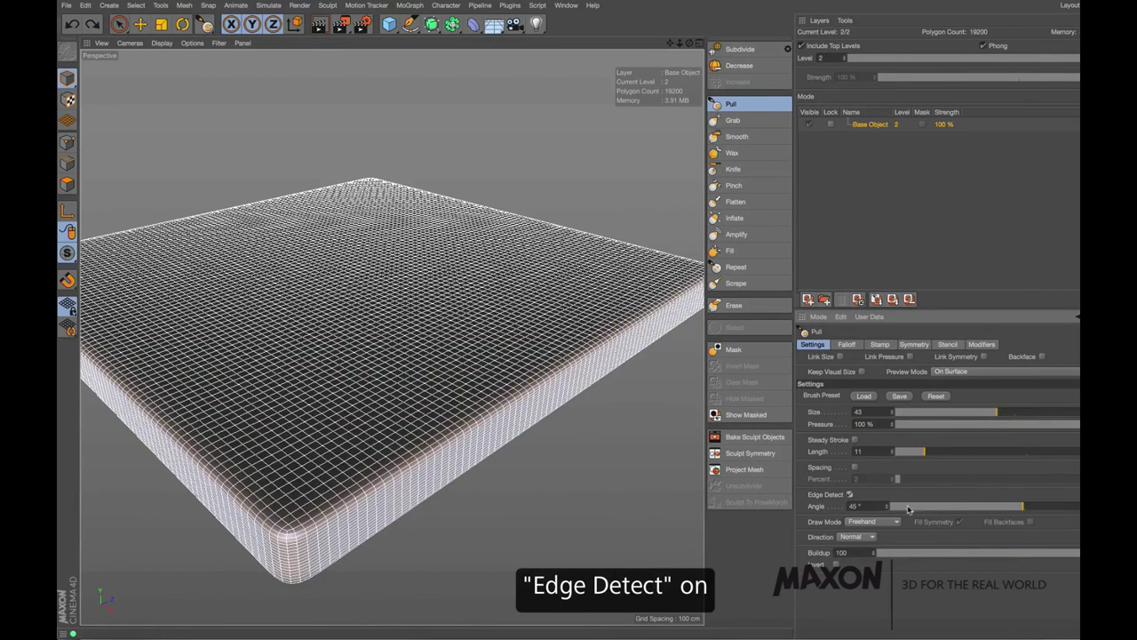
{"action": "mouse_move", "coordinate": [352, 277]}
{"action": "left_mouse_down"}
{"action": "mouse_move", "coordinate": [404, 369]}
{"action": "mouse_move", "coordinate": [466, 400]}
{"action": "mouse_move", "coordinate": [596, 307]}
{"action": "mouse_move", "coordinate": [350, 436]}
{"action": "mouse_move", "coordinate": [594, 291]}
{"action": "mouse_move", "coordinate": [465, 229]}
{"action": "mouse_move", "coordinate": [597, 259]}
{"action": "left_mouse_up"}
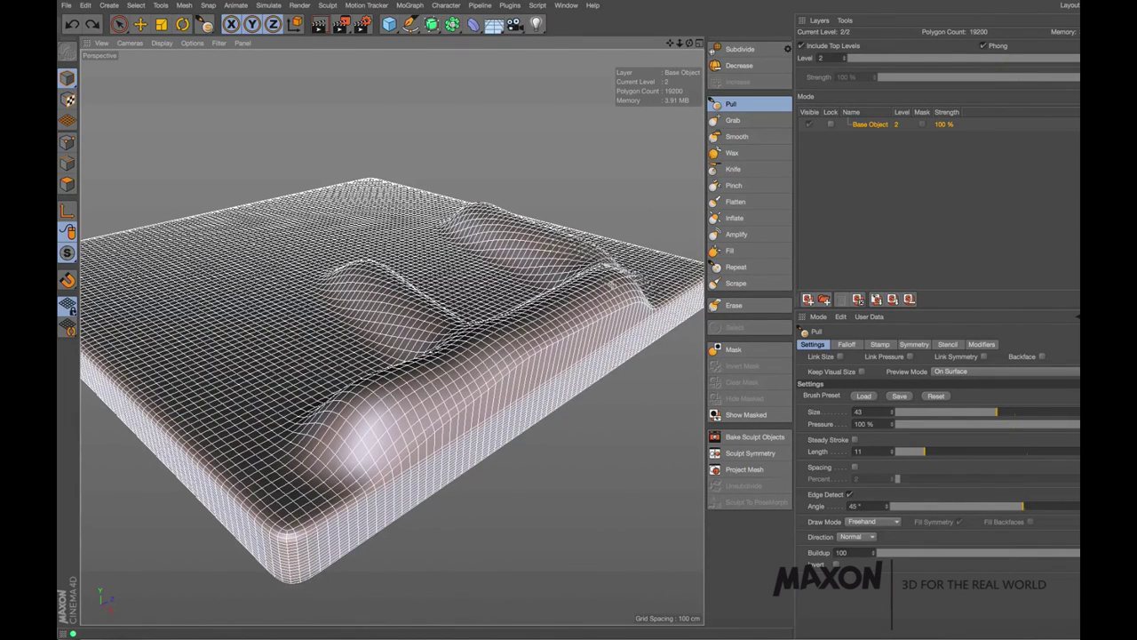
{"action": "left_click", "coordinate": [73, 24]}
- Pull separate bumps along the slab's front edge and side in Drag Dabs mode with Edge Detect on and pressure at 1000 %
{"action": "mouse_move", "coordinate": [444, 462]}
{"action": "left_mouse_down"}
{"action": "mouse_move", "coordinate": [614, 380]}
{"action": "mouse_move", "coordinate": [660, 342]}
{"action": "mouse_move", "coordinate": [453, 448]}
{"action": "mouse_move", "coordinate": [391, 497]}
{"action": "left_mouse_up"}
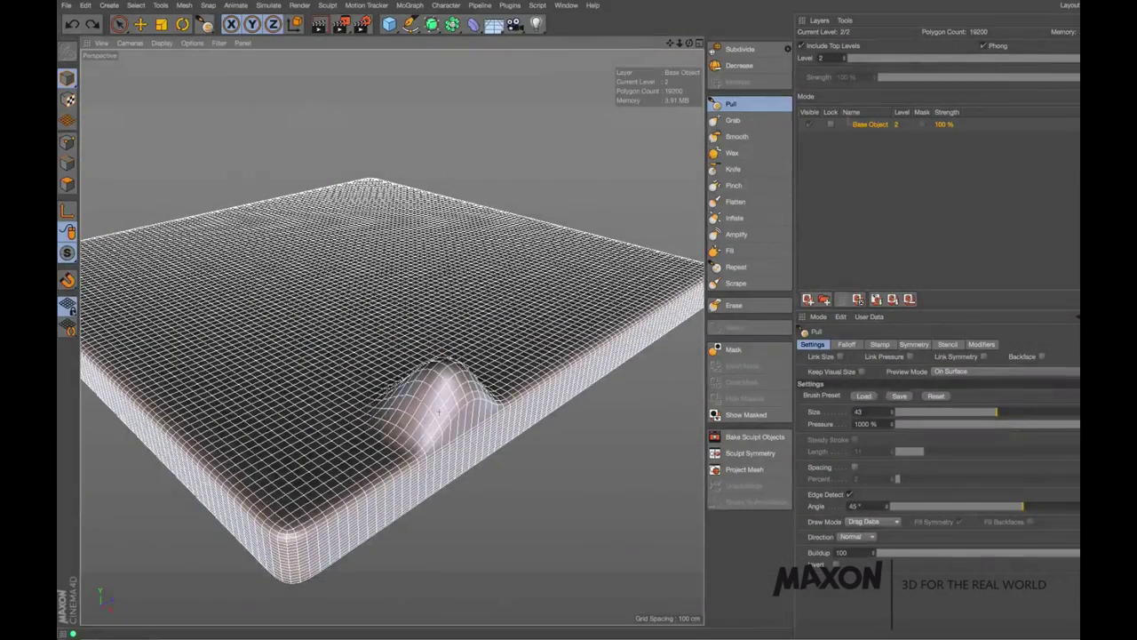
{"action": "mouse_move", "coordinate": [532, 311]}
{"action": "left_mouse_down"}
{"action": "mouse_move", "coordinate": [533, 329]}
{"action": "mouse_move", "coordinate": [625, 298]}
{"action": "left_mouse_up"}
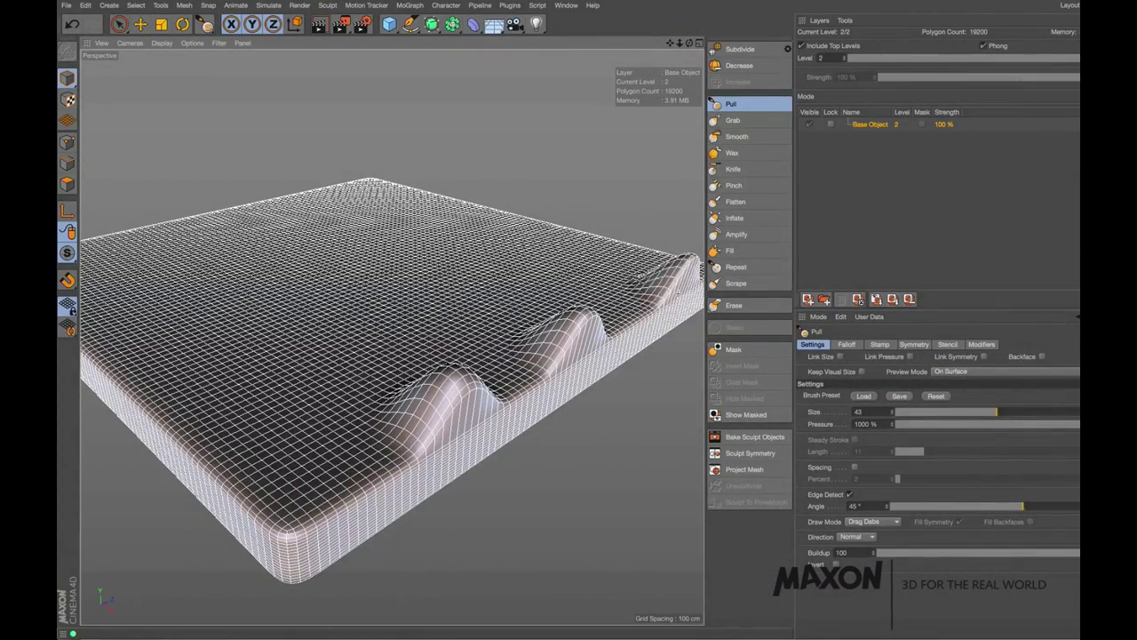
{"action": "mouse_move", "coordinate": [375, 500]}
{"action": "left_mouse_down"}
{"action": "mouse_move", "coordinate": [402, 487]}
{"action": "mouse_move", "coordinate": [365, 505]}
{"action": "left_mouse_up"}
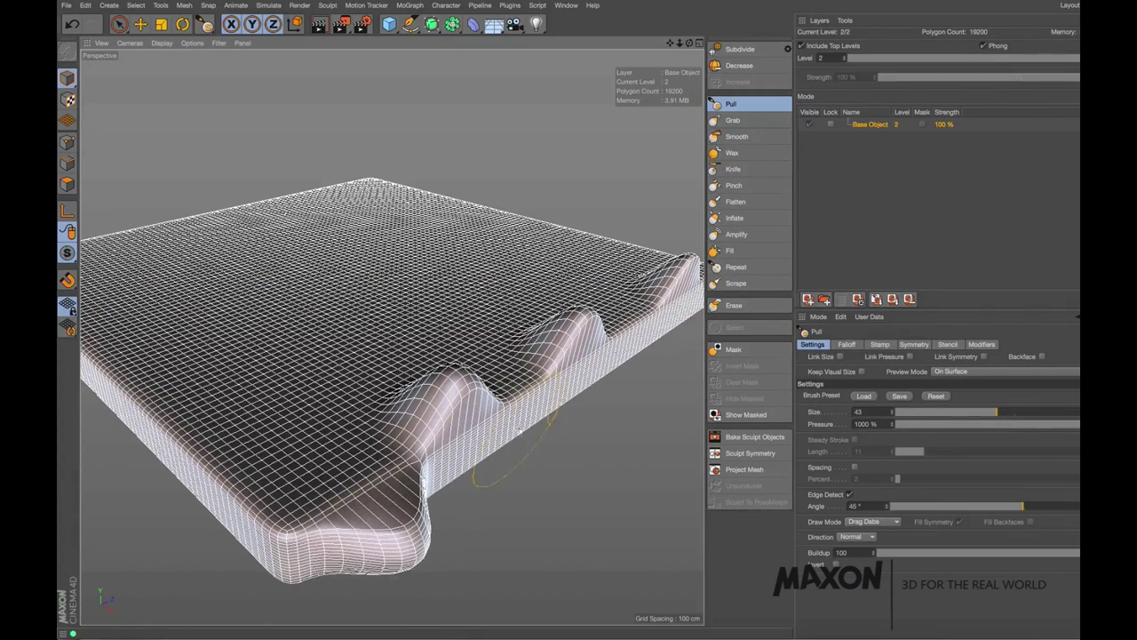
{"action": "left_click_drag", "start_coordinate": [522, 413], "coordinate": [530, 415]}
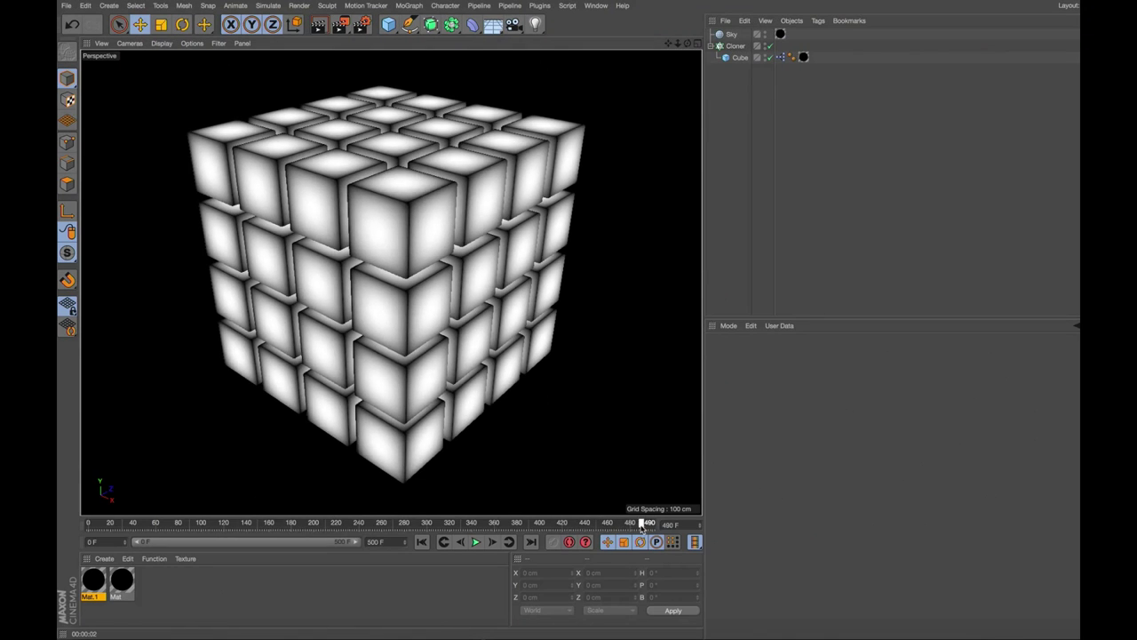
- Scrub the timeline to frame 290 to preview the changing shading on the cloned cubes
{"action": "mouse_move", "coordinate": [641, 526]}
{"action": "left_mouse_down"}
{"action": "mouse_move", "coordinate": [88, 526]}
{"action": "mouse_move", "coordinate": [559, 526]}
{"action": "mouse_move", "coordinate": [205, 524]}
{"action": "left_mouse_up"}
{"action": "mouse_move", "coordinate": [134, 500]}
{"action": "left_mouse_down"}
{"action": "mouse_move", "coordinate": [467, 523]}
{"action": "mouse_move", "coordinate": [62, 500]}
{"action": "mouse_move", "coordinate": [771, 525]}
{"action": "mouse_move", "coordinate": [89, 524]}
{"action": "mouse_move", "coordinate": [414, 523]}
{"action": "left_mouse_up"}
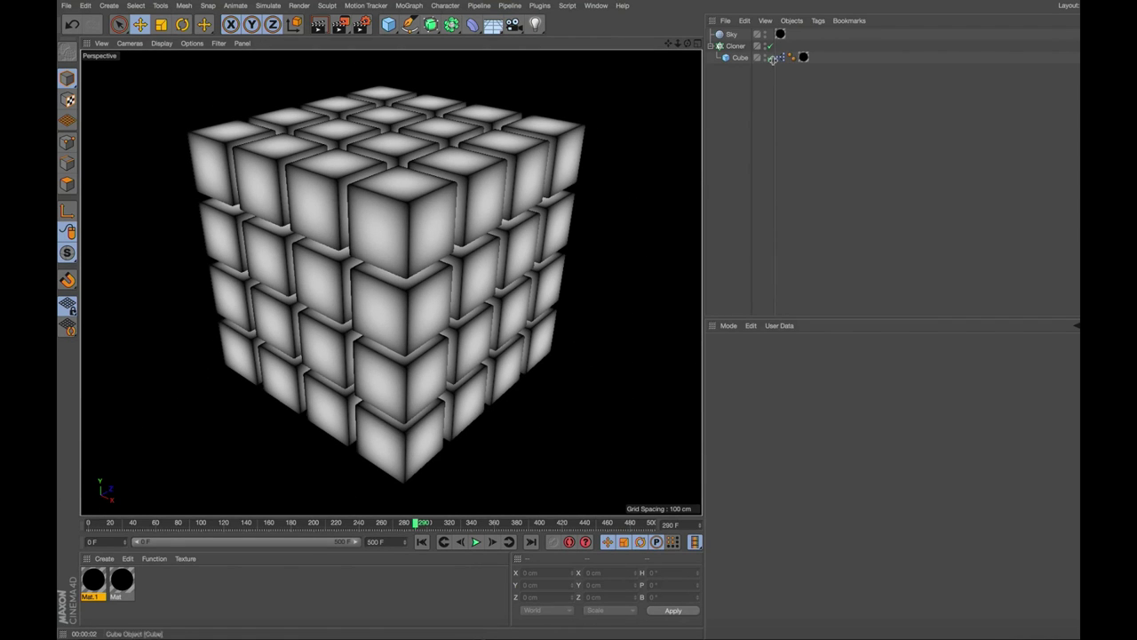
- Inspect the Formula and Time nodes in the cube's XPresso expression and close the editor
{"action": "double_click", "coordinate": [780, 57]}
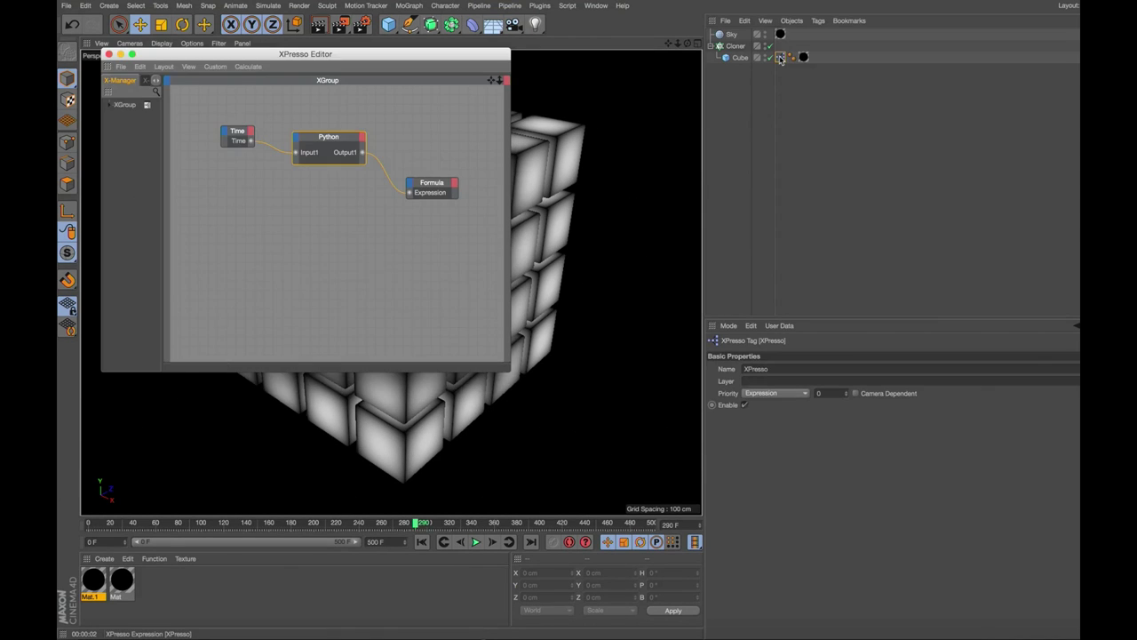
{"action": "left_click", "coordinate": [444, 186]}
{"action": "left_click", "coordinate": [238, 138]}
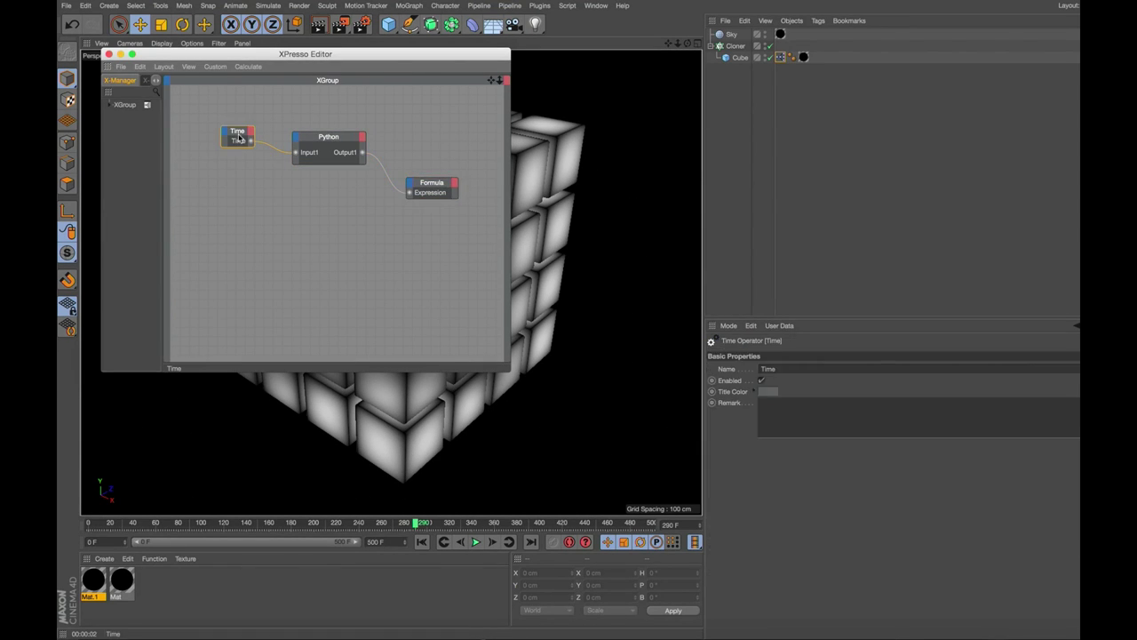
{"action": "left_click", "coordinate": [108, 54]}
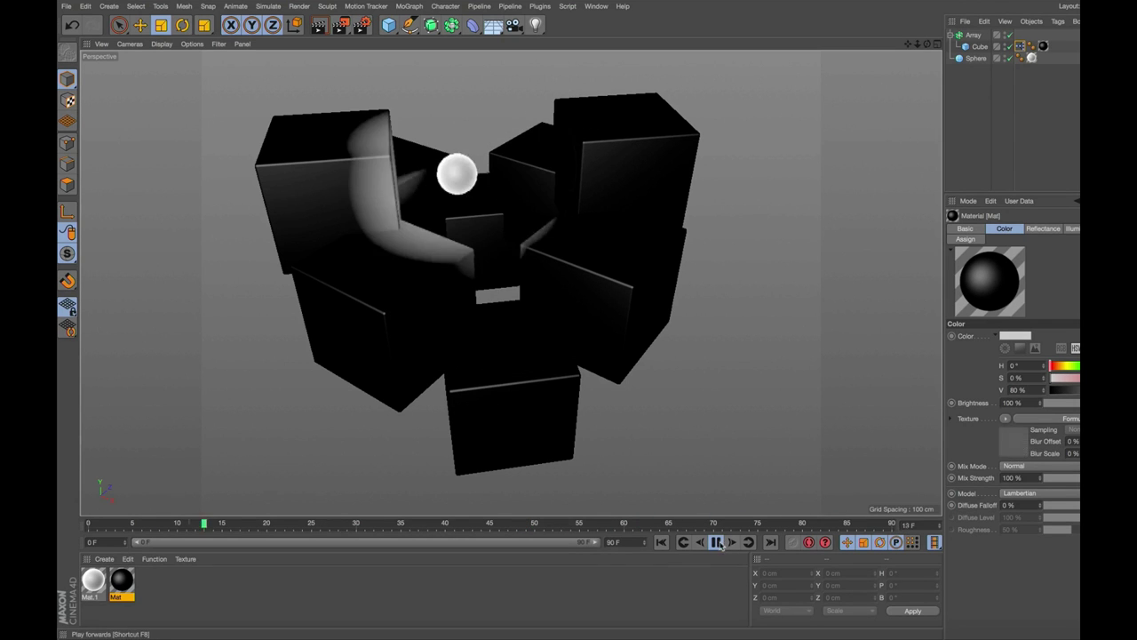
- Return the array and sphere animation to its first frame
{"action": "left_click", "coordinate": [661, 542]}
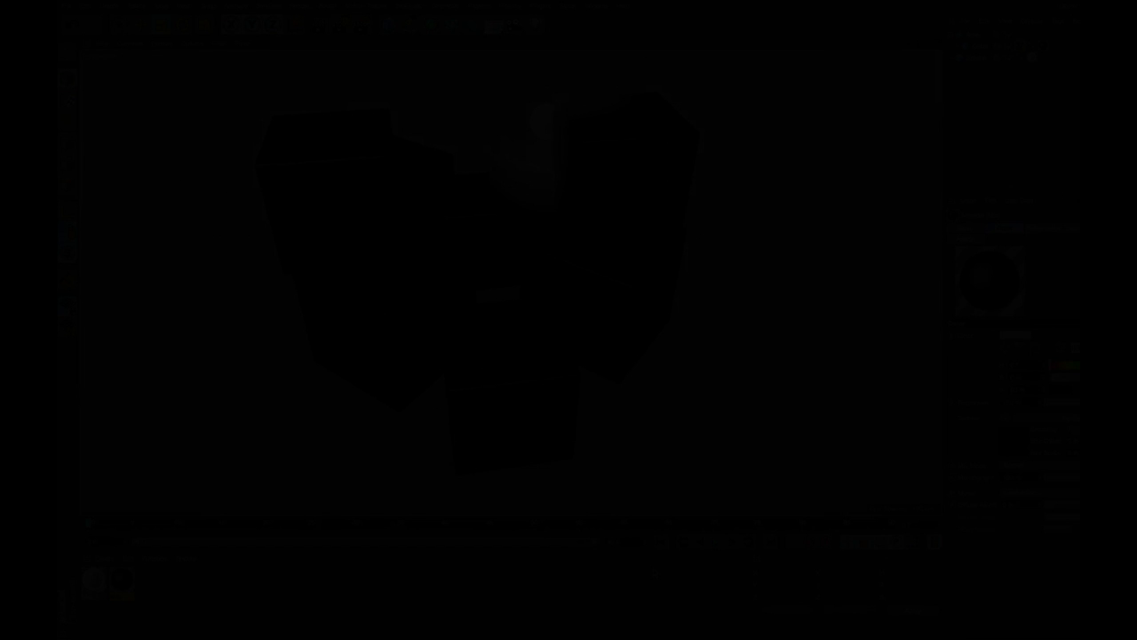